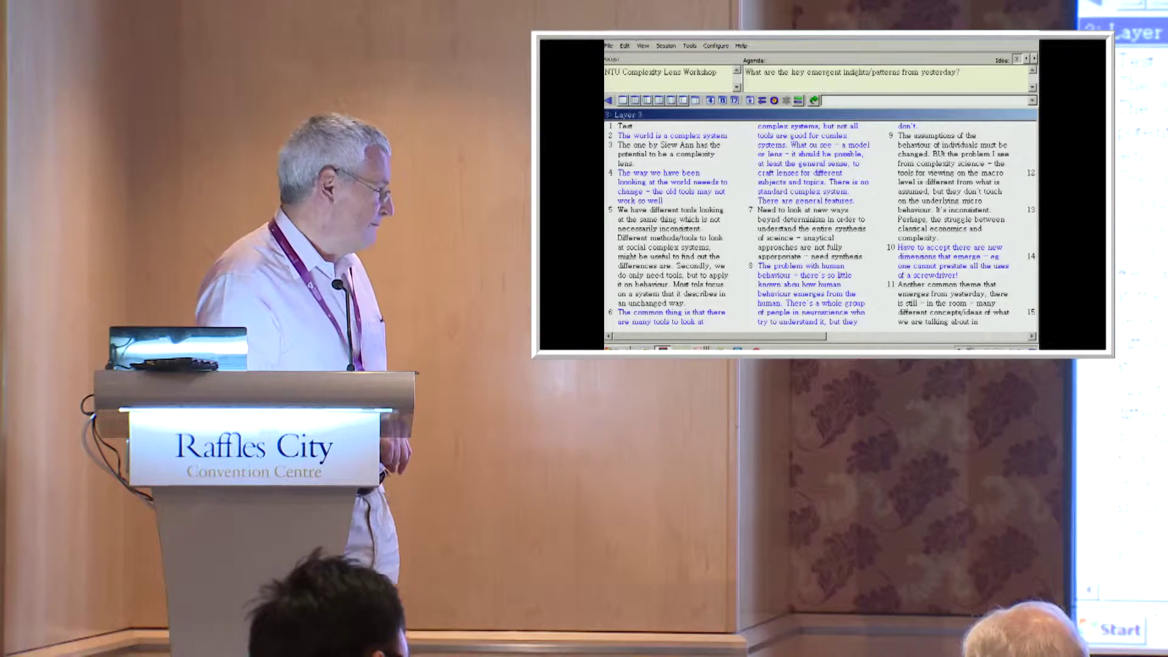
# Open the Enter Common Themes window from Tools and move it to the top-right, clear of the idea list.
pyautogui.click(689, 47)
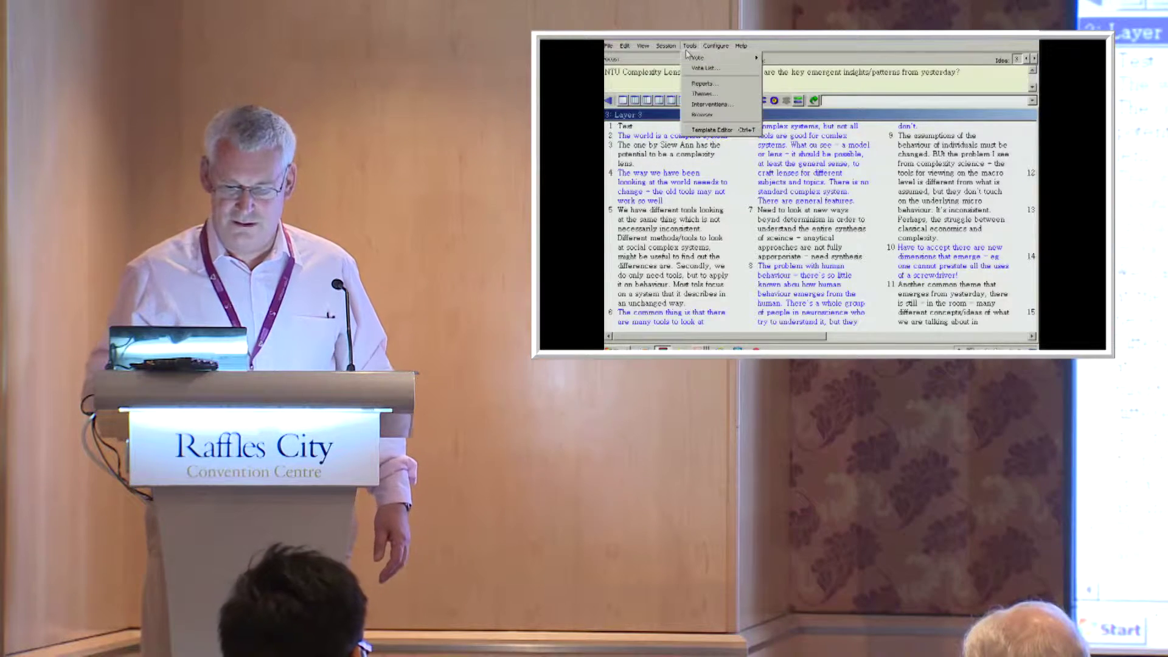
pyautogui.click(701, 94)
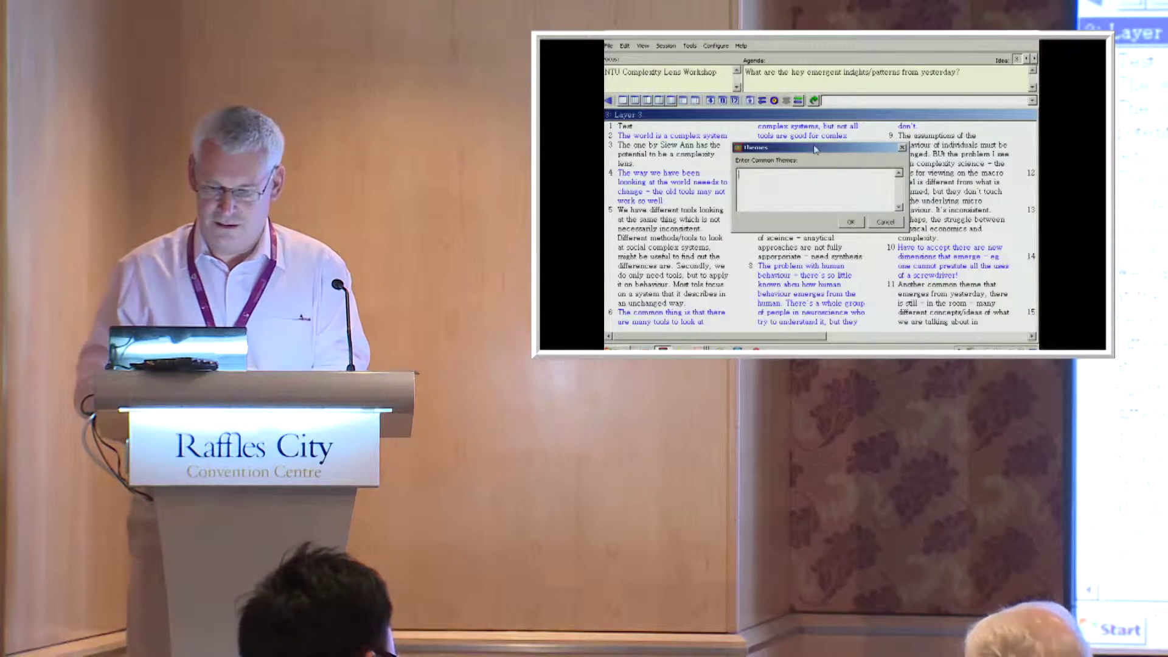
pyautogui.moveTo(815, 149); pyautogui.dragTo(934, 44)
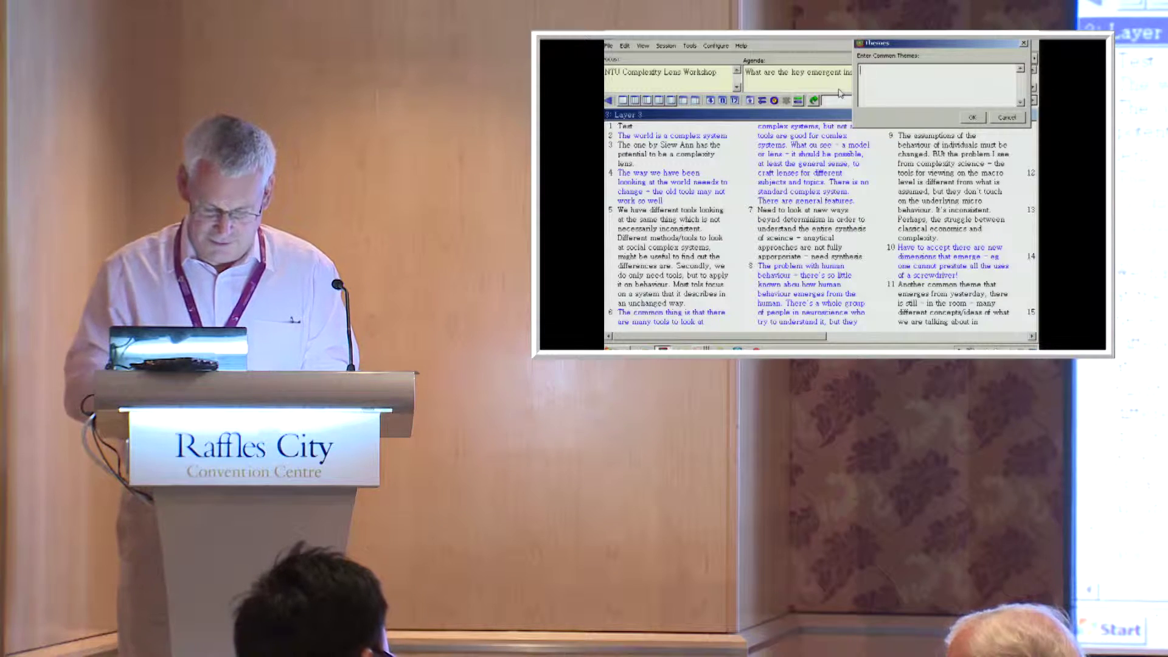
pyautogui.write('Differe')
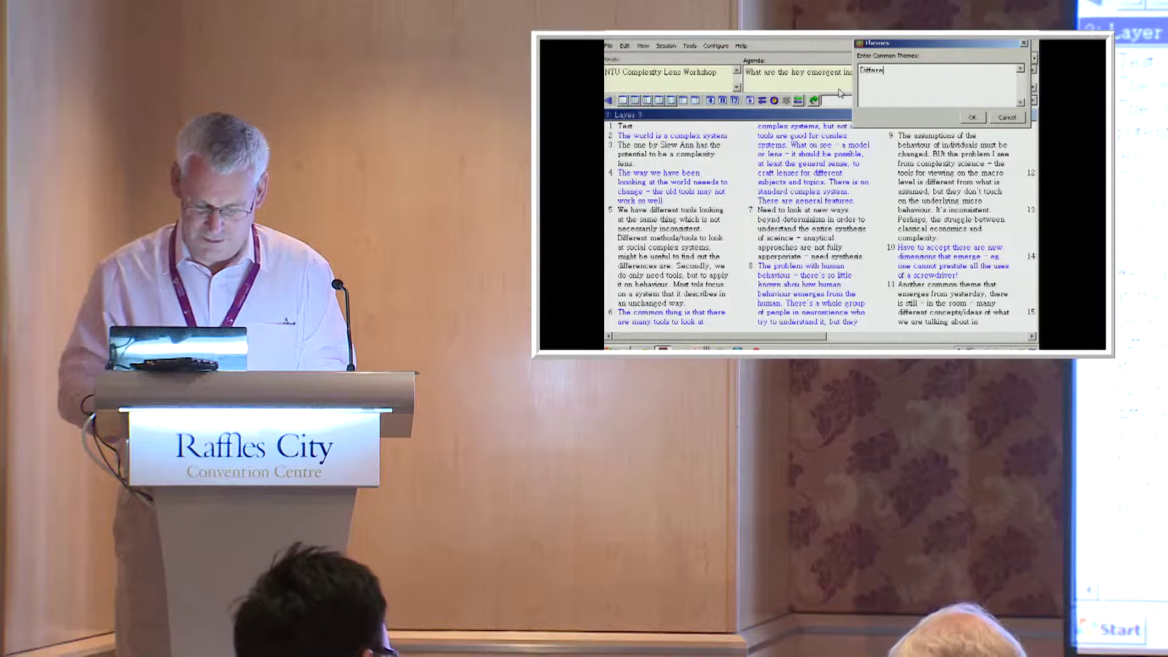
pyautogui.write('nt lens needed')
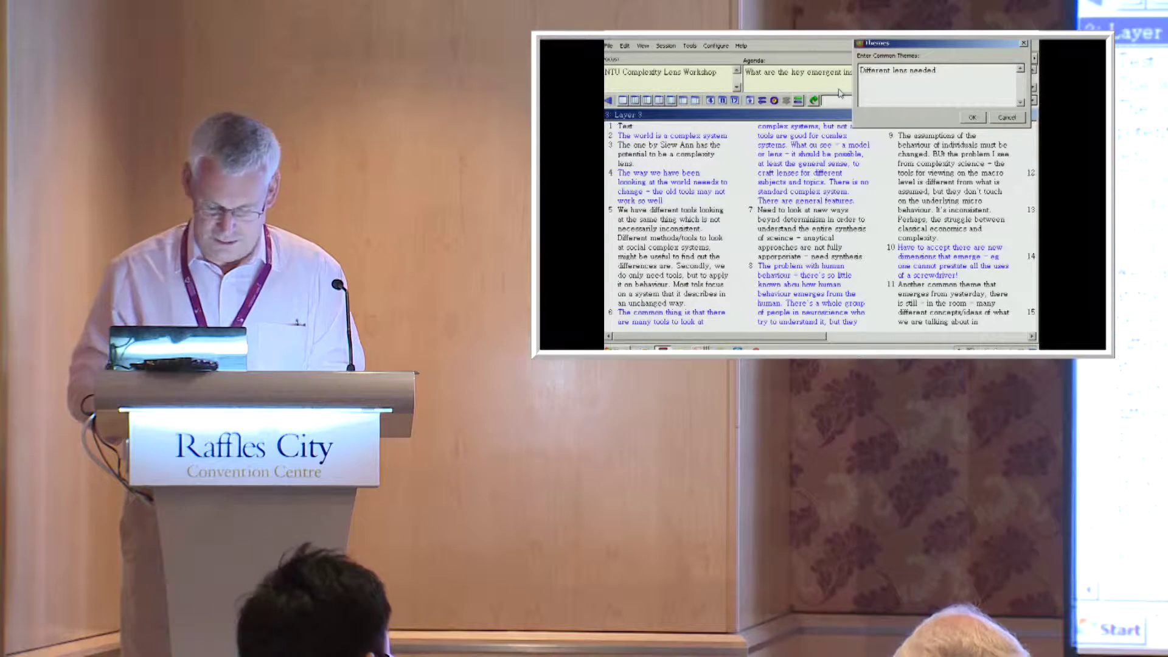
pyautogui.write(' for differ')
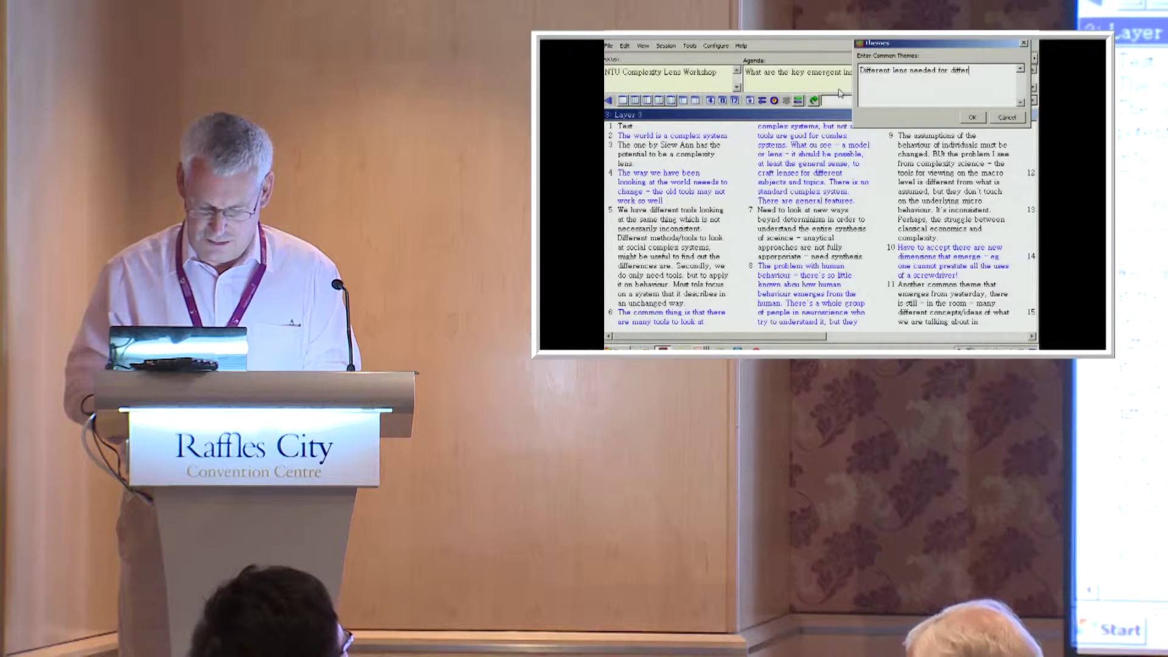
pyautogui.write('ent things -')
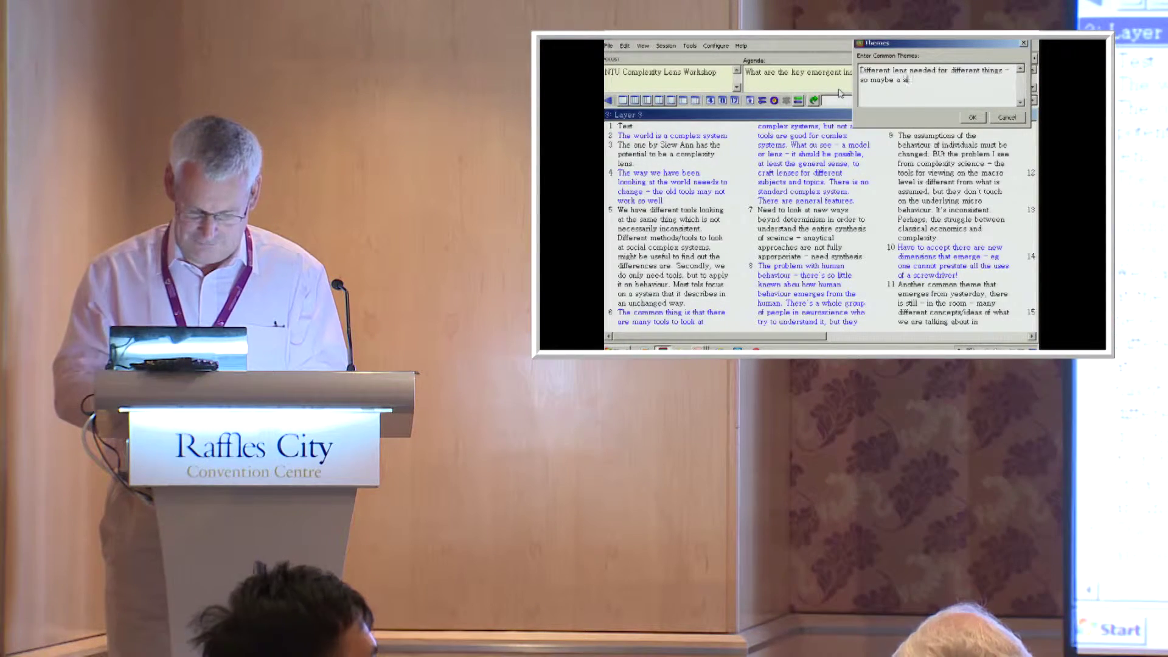
pyautogui.write('ingle lens')
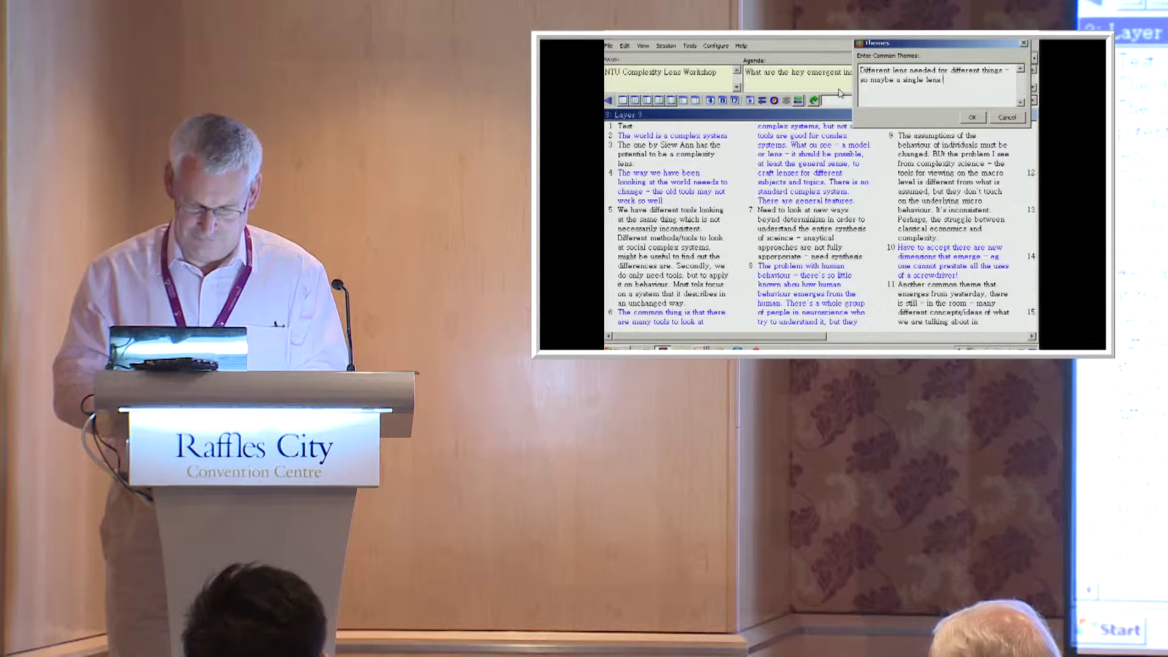
pyautogui.write(' for complexity ')
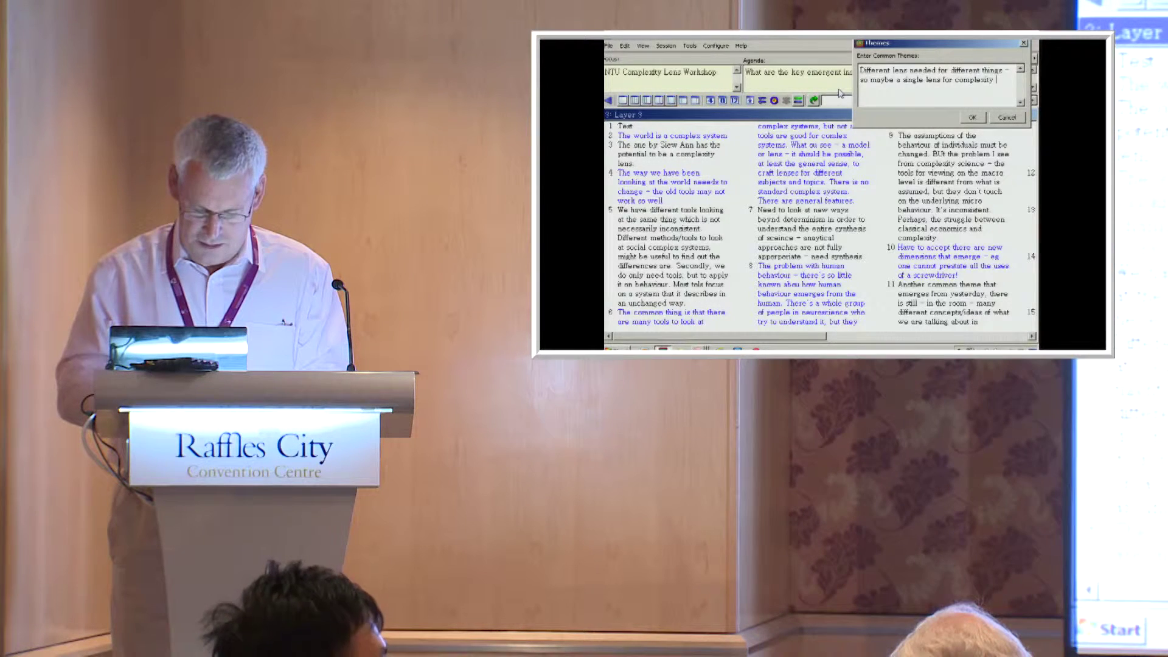
pyautogui.write('may not cl')
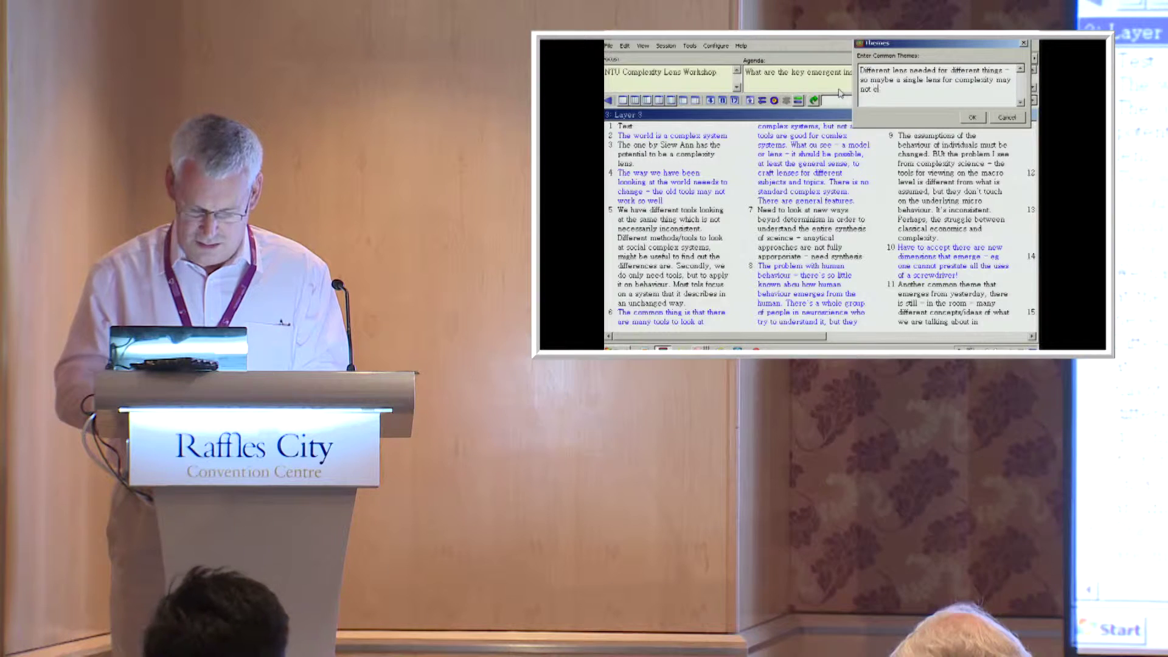
pyautogui.write('ts but lenses do -')
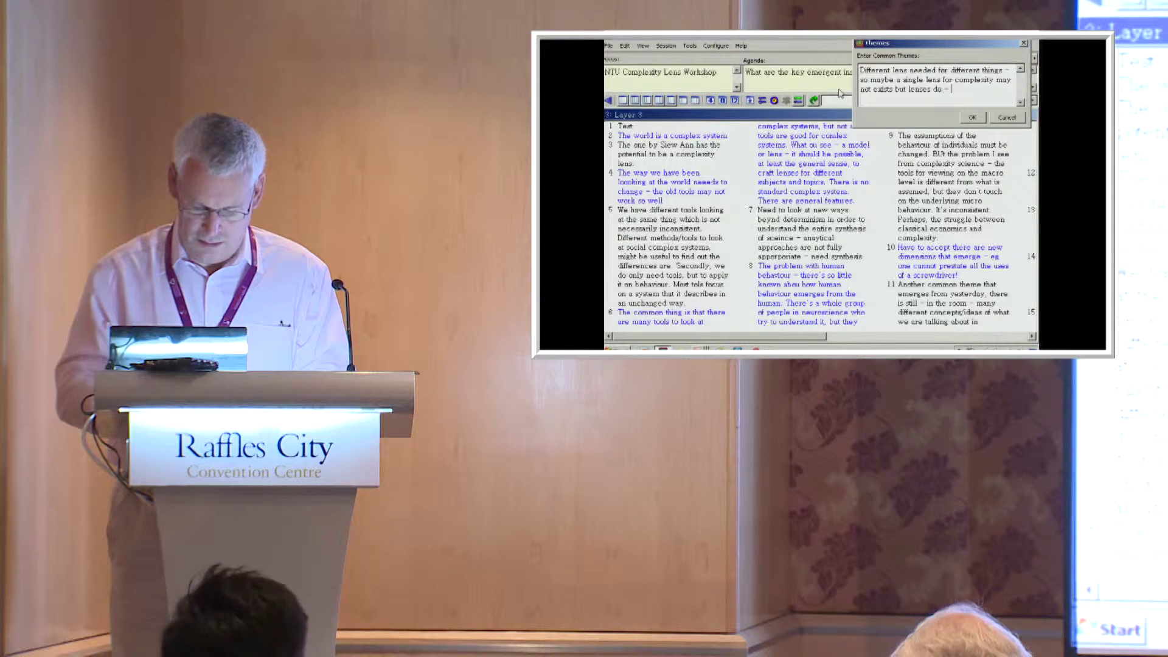
pyautogui.write(' like a photographers bag')
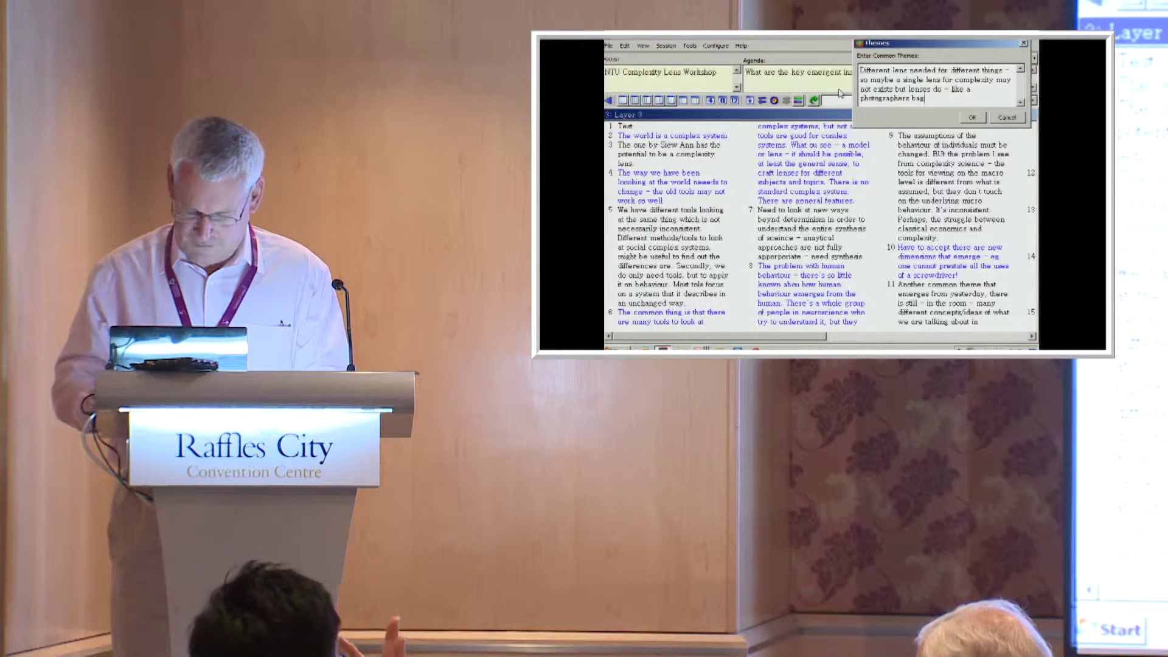
pyautogui.write('.')
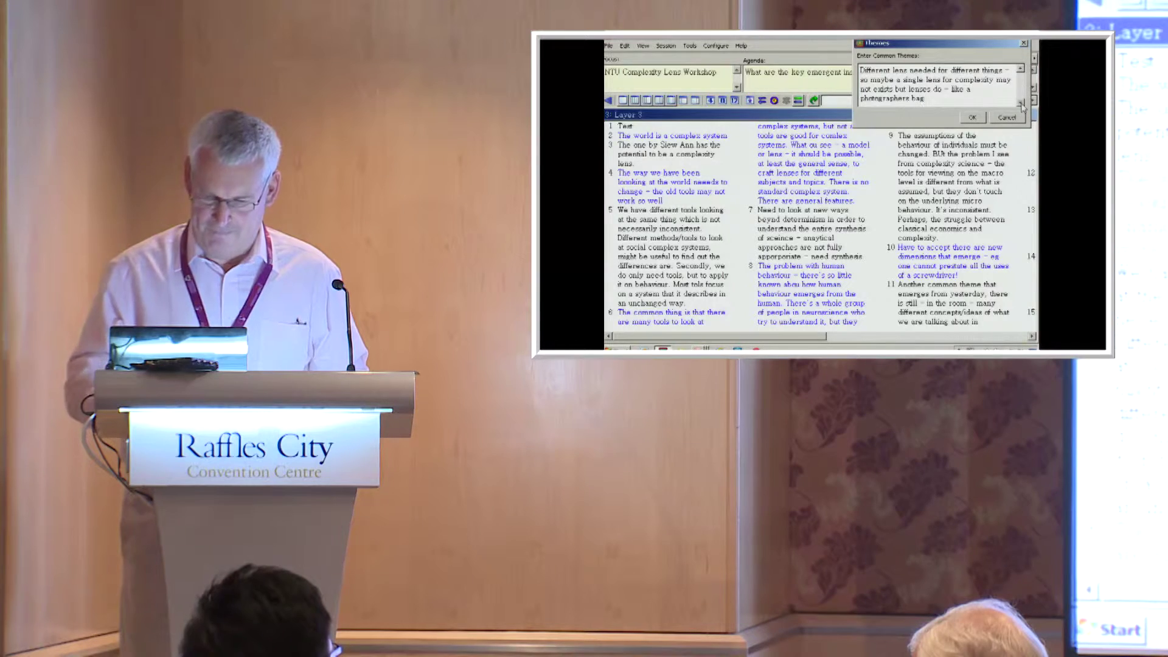
# Add the photographer's-bag lenses theme to the idea list as theme 22.
pyautogui.click(973, 118)
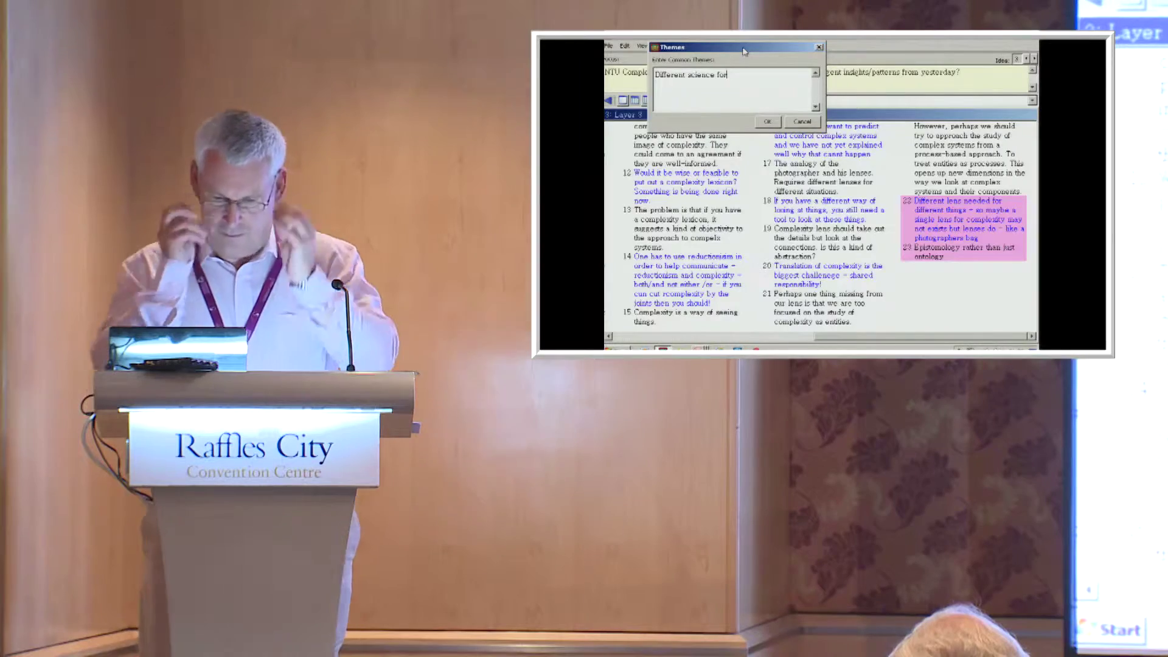
pyautogui.write(' diffe')
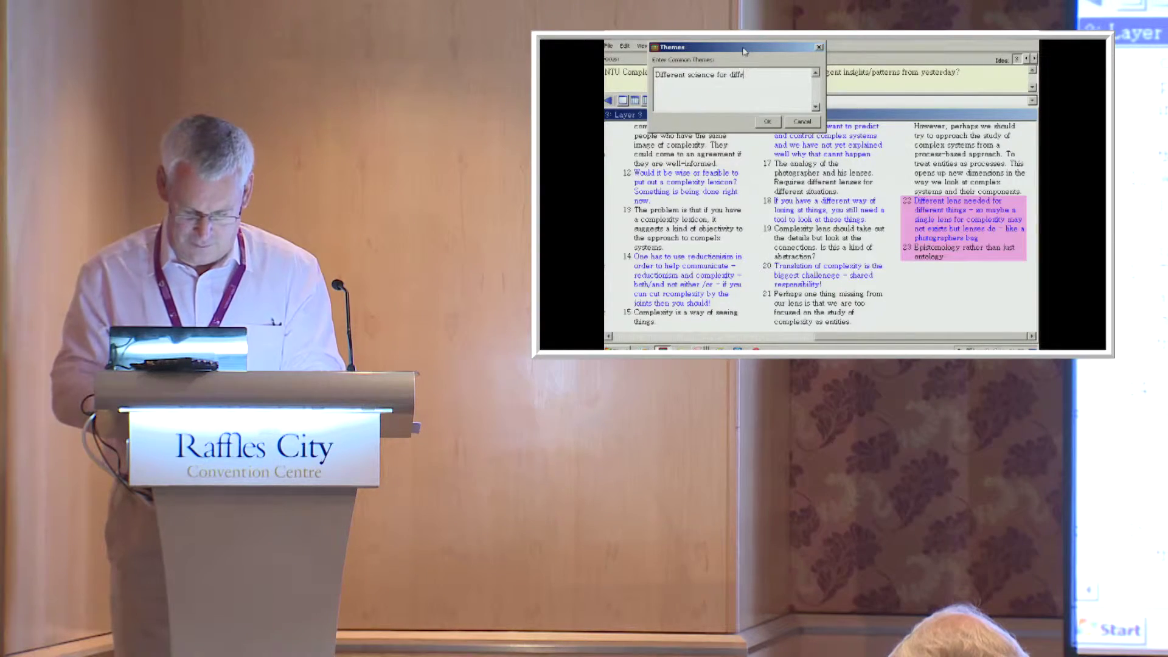